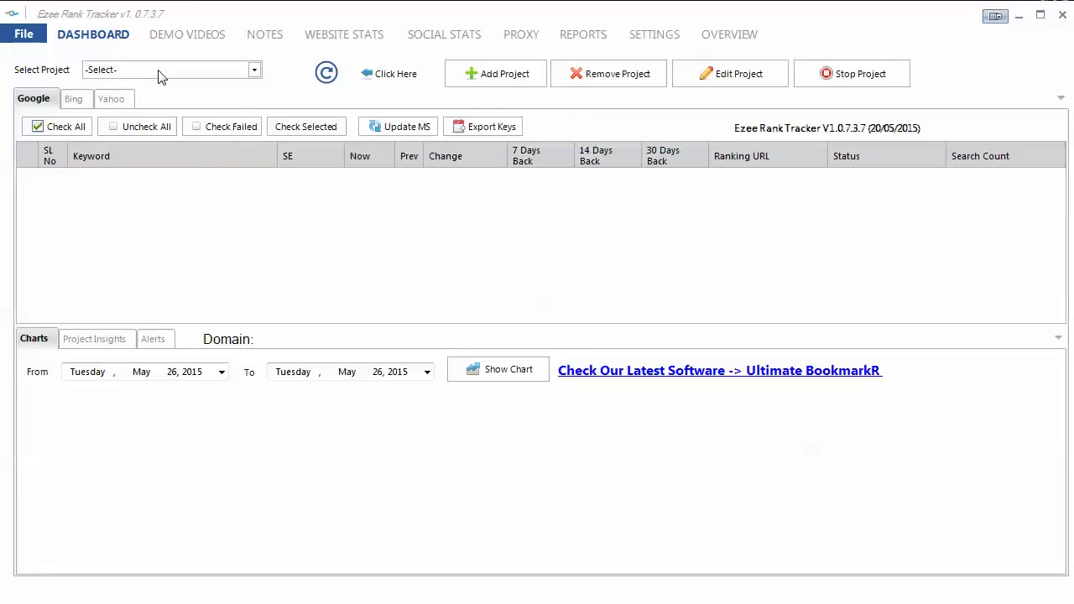
Review the new-project form with Search Engines tracking and its Google domain choices, and close it without saving
click(501, 77)
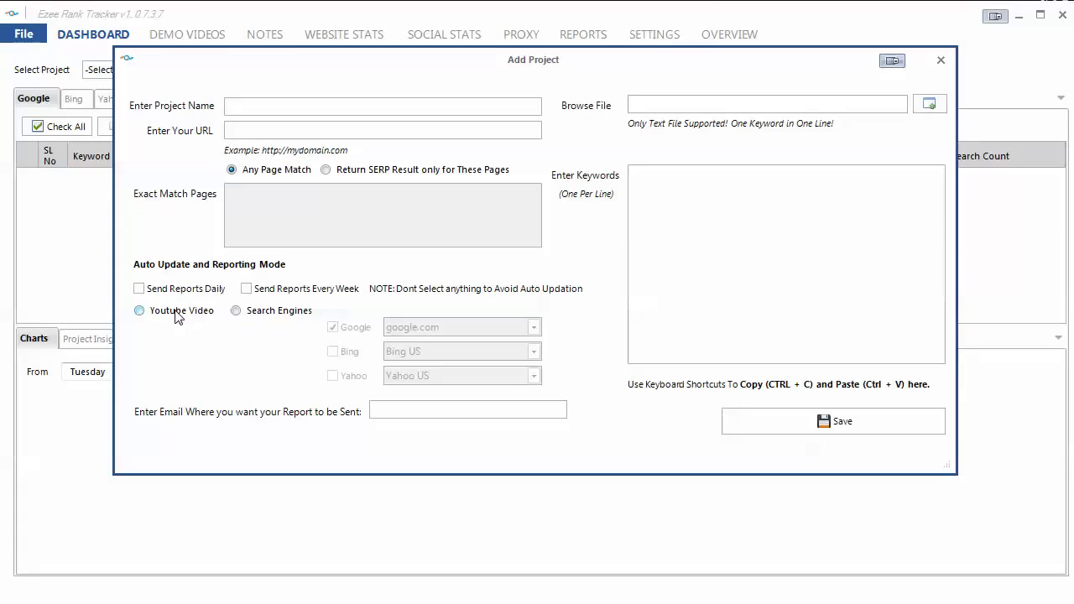
click(236, 311)
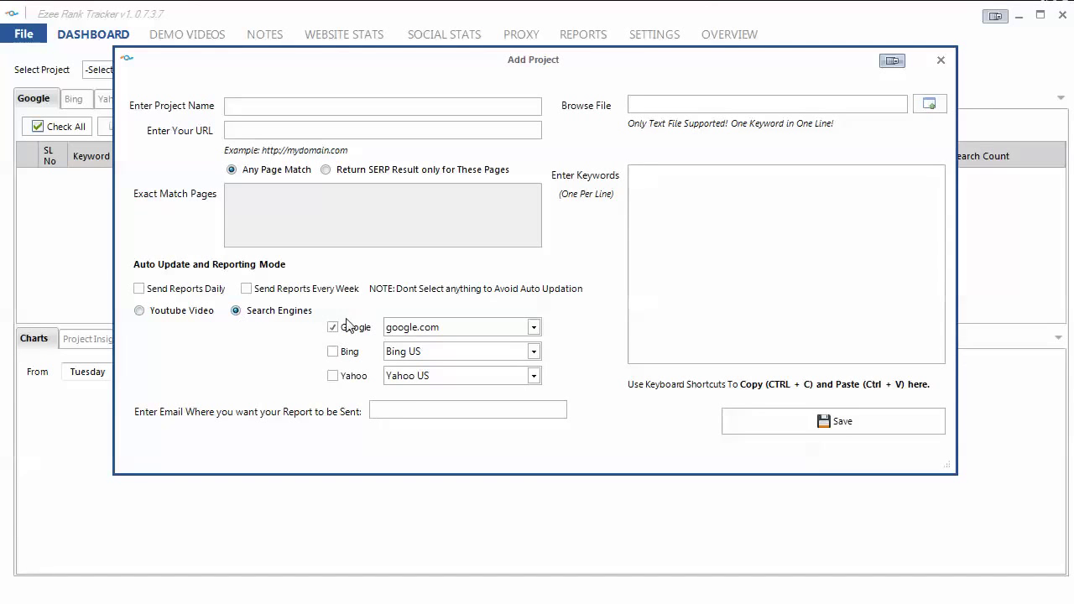
click(533, 327)
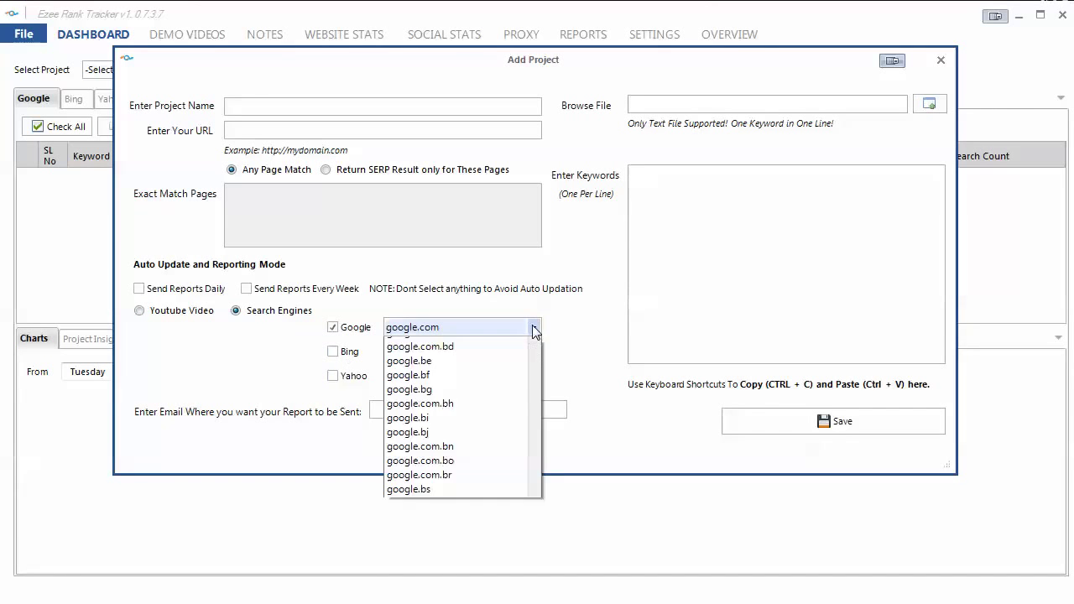
click(533, 329)
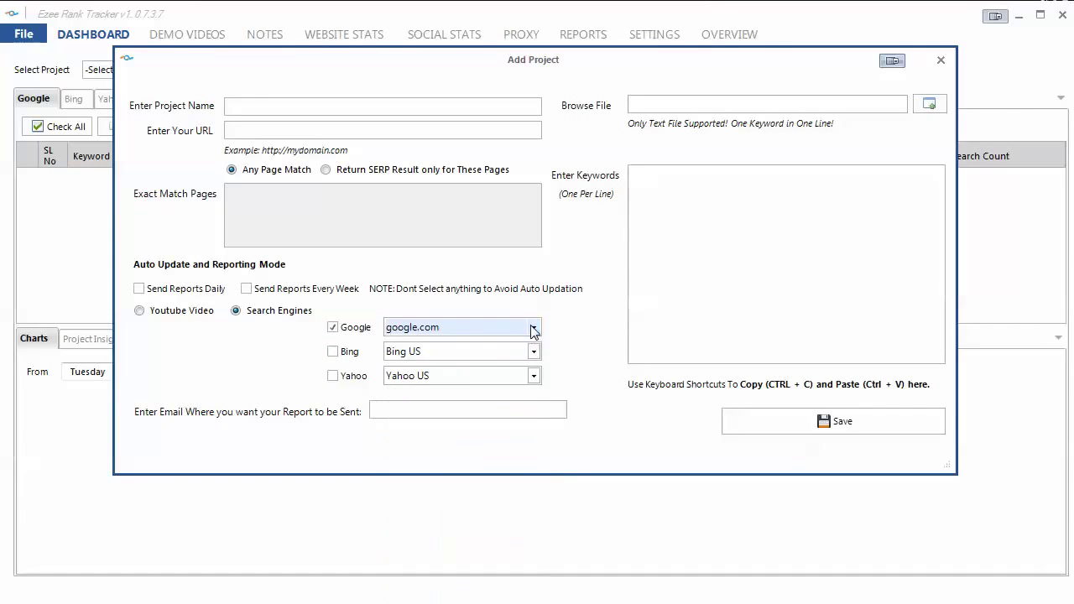
click(381, 408)
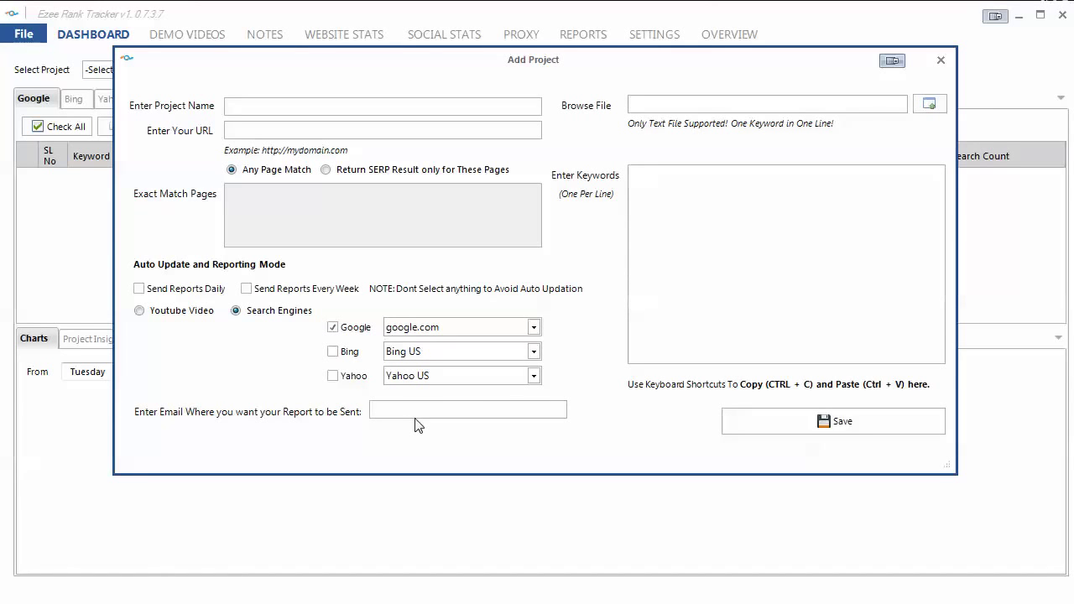
click(940, 58)
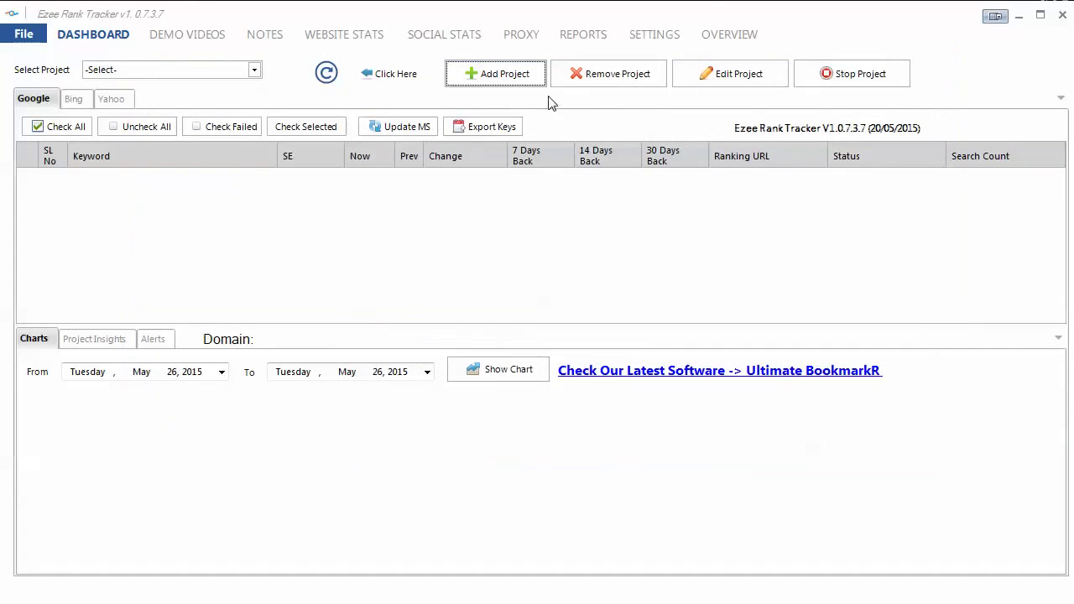
Load the Semantic Mastery Examples project in the project editor, save it and close the editor
click(715, 80)
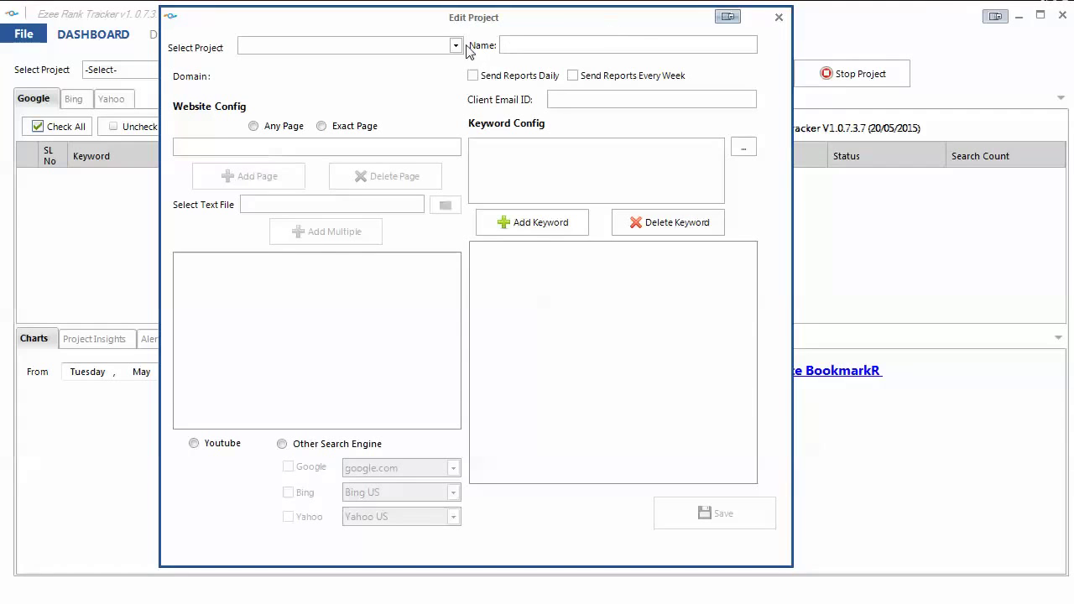
click(456, 46)
click(433, 58)
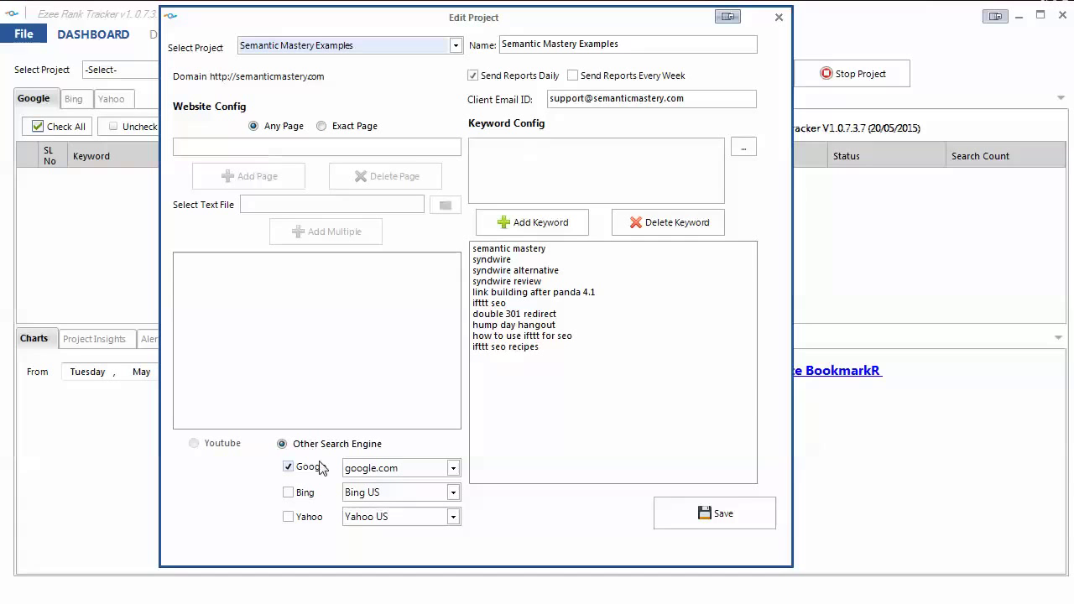
click(706, 521)
click(777, 17)
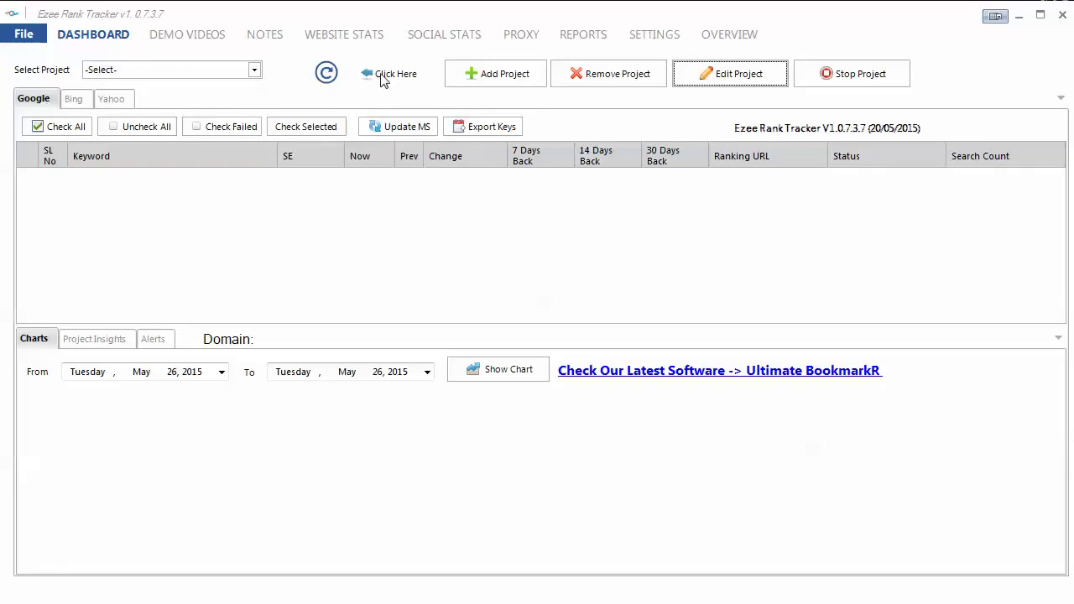
Select the Semantic Mastery Examples project on the dashboard and start a Google ranking update for its keywords
click(329, 74)
click(254, 70)
click(223, 102)
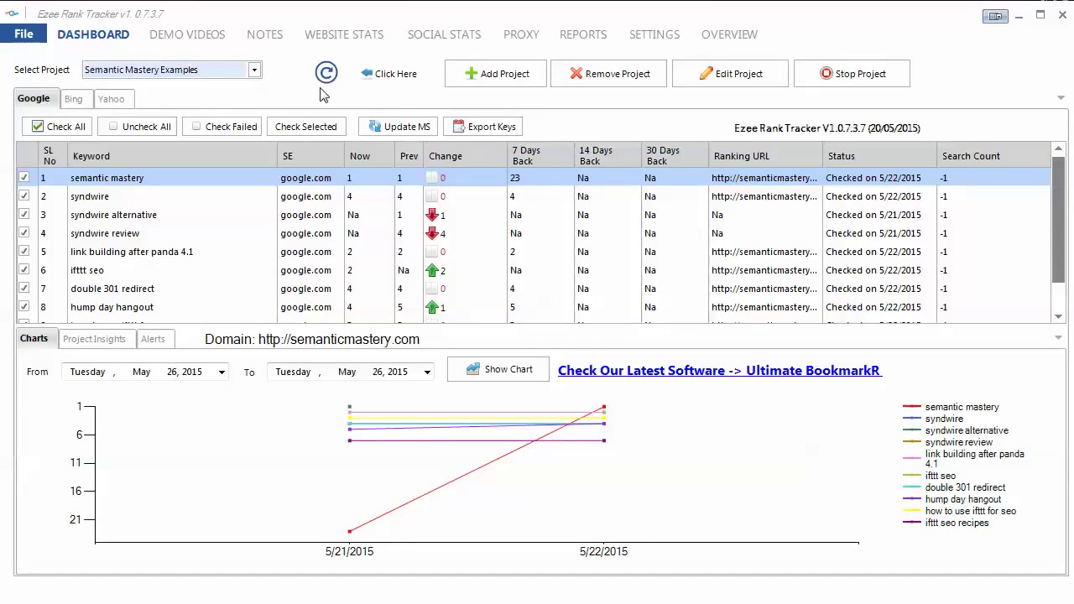
mouse_move(327, 73)
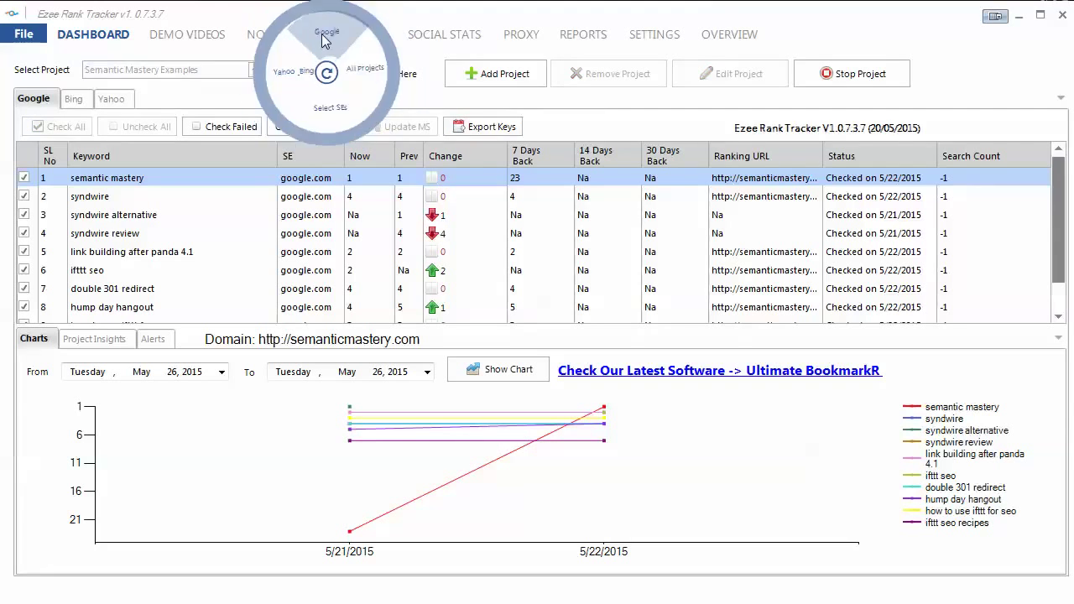
click(326, 40)
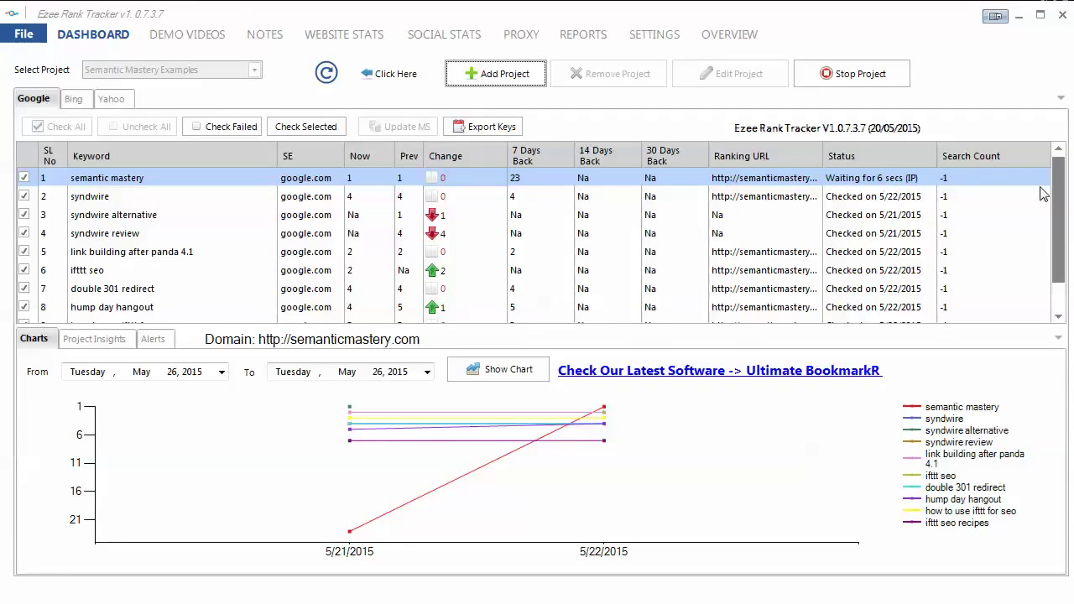
mouse_move(1059, 186)
mouse_down()
mouse_move(1056, 252)
mouse_move(1055, 169)
mouse_up()
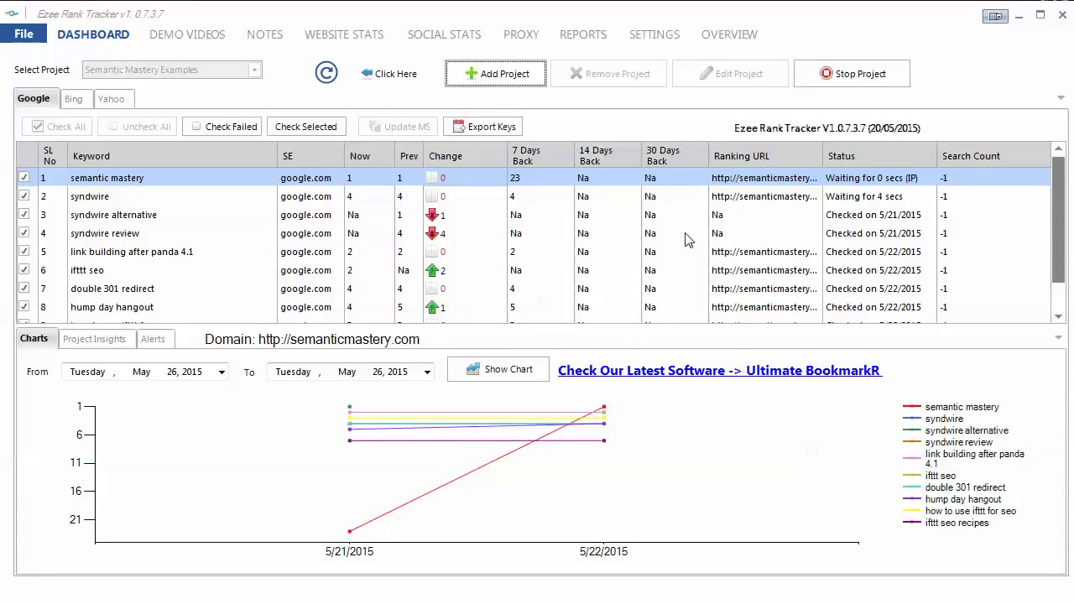
Look through the notes, website statistics and proxy pages
click(267, 40)
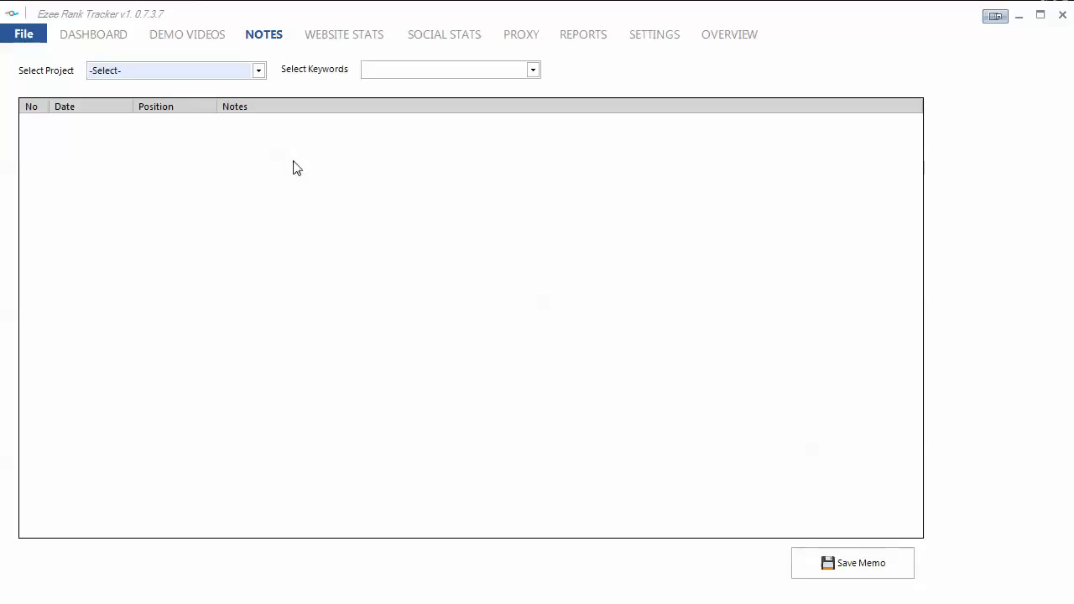
click(328, 46)
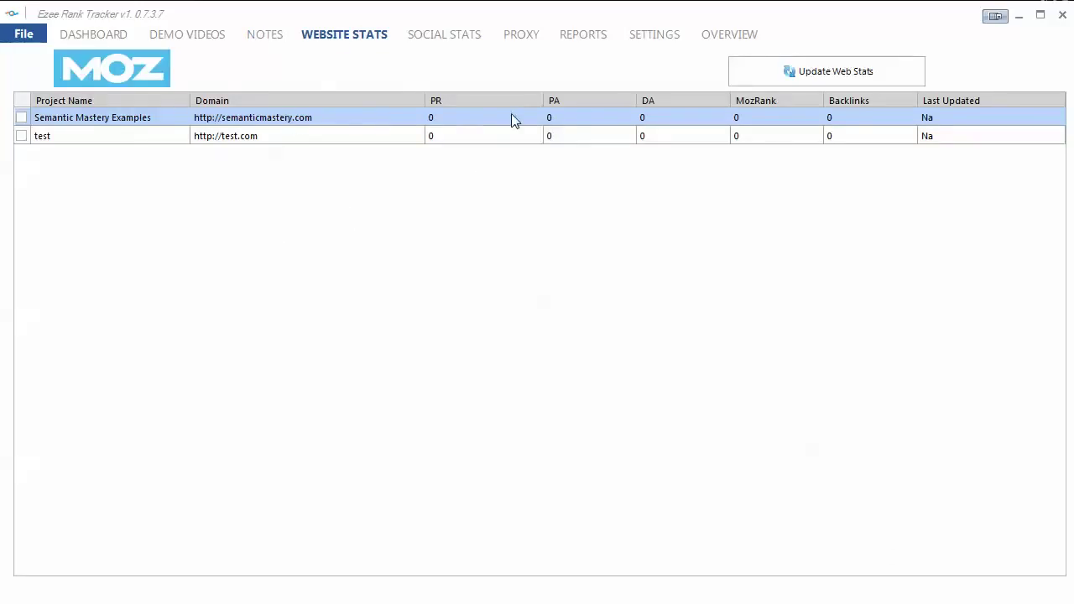
click(509, 40)
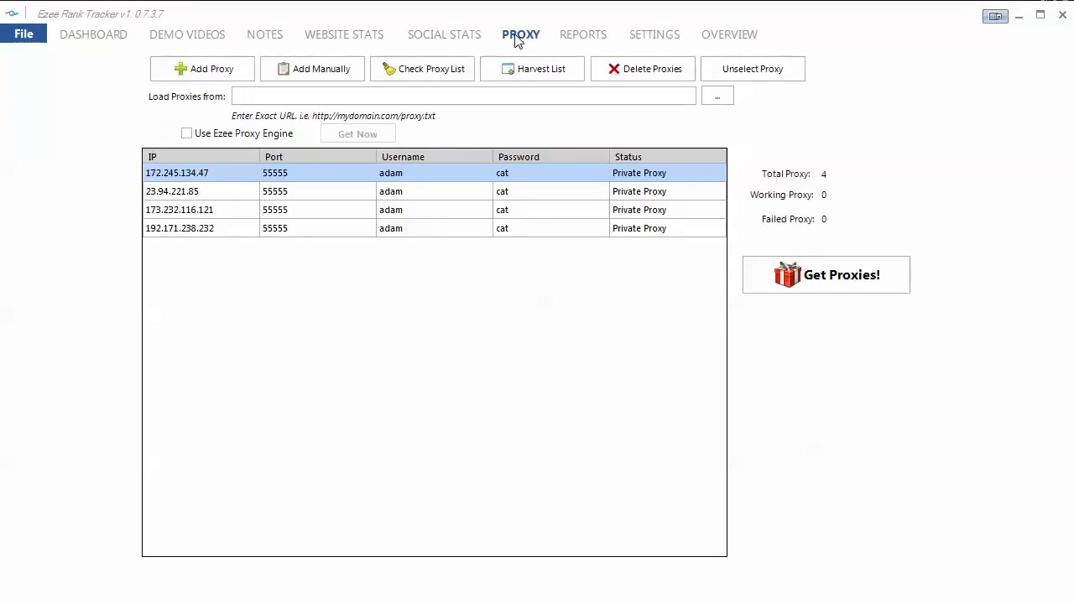
Save the Semantic Mastery Examples project's ranking report as a PDF and open the saved file
click(580, 35)
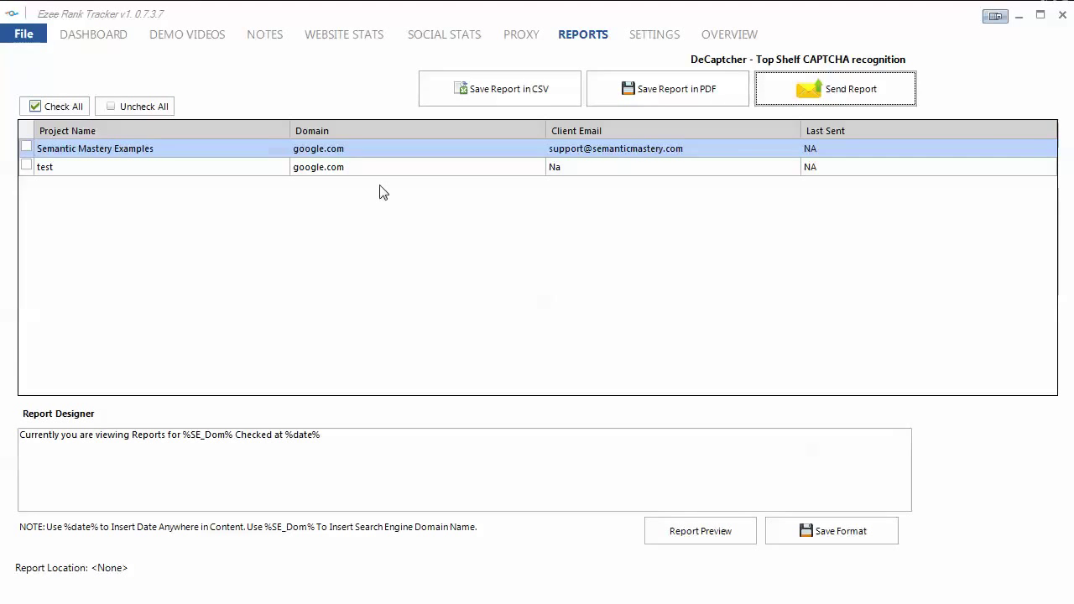
click(27, 147)
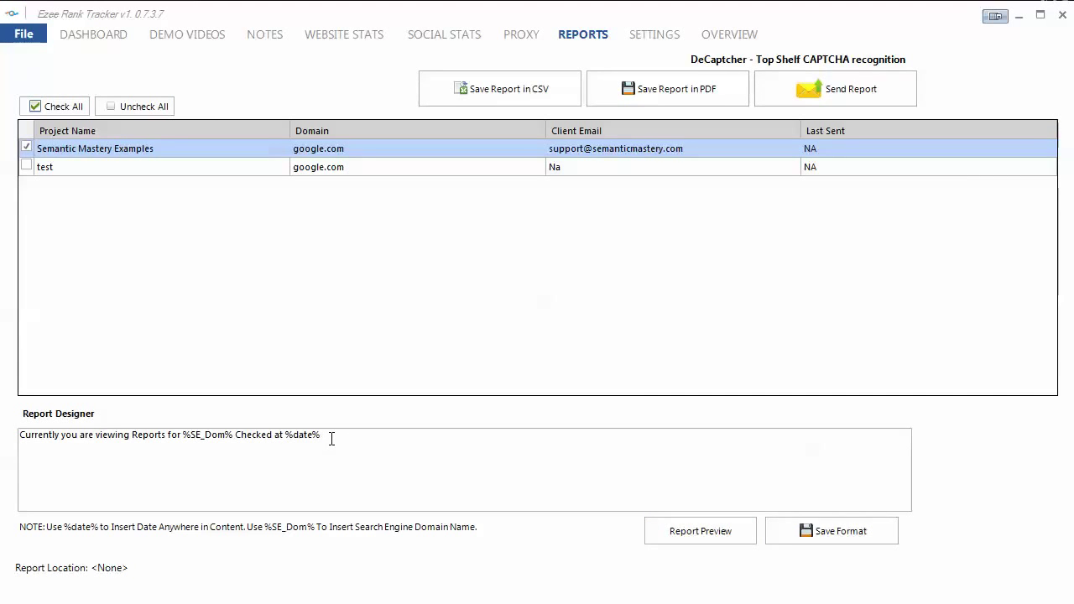
click(672, 536)
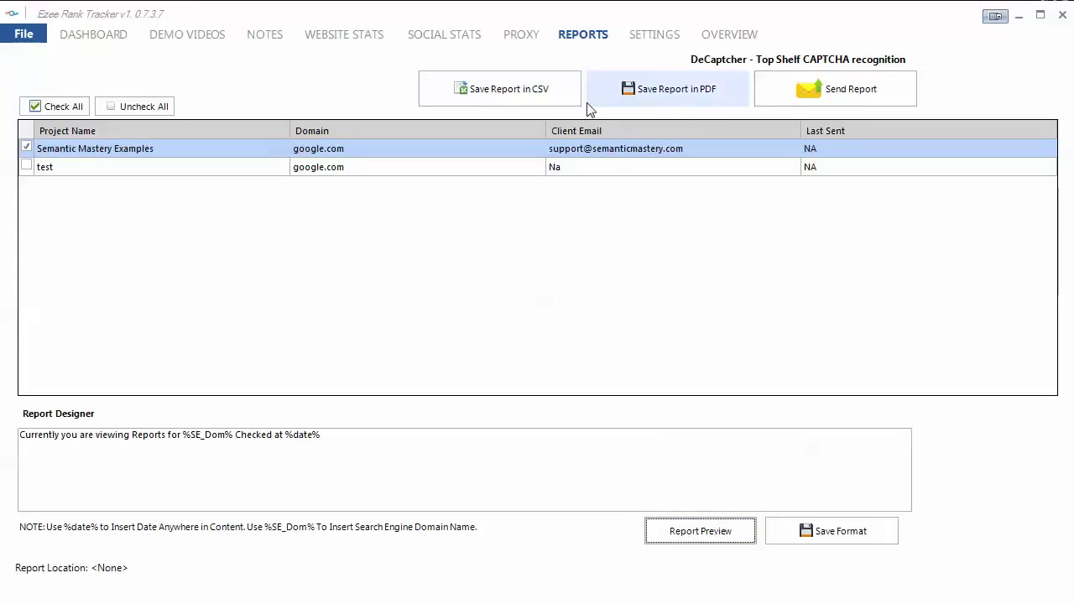
click(714, 89)
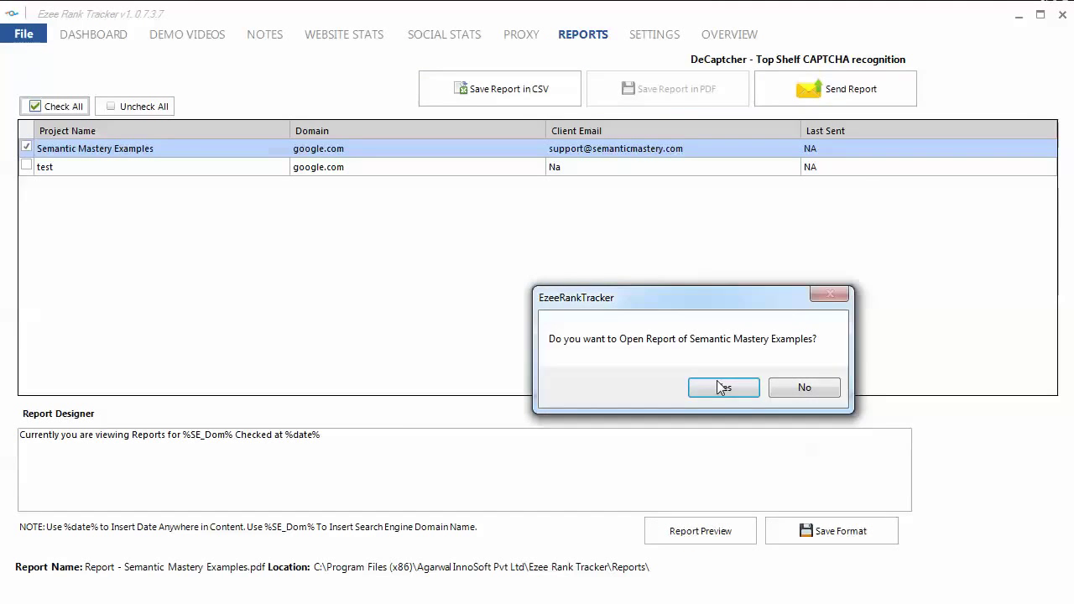
click(722, 388)
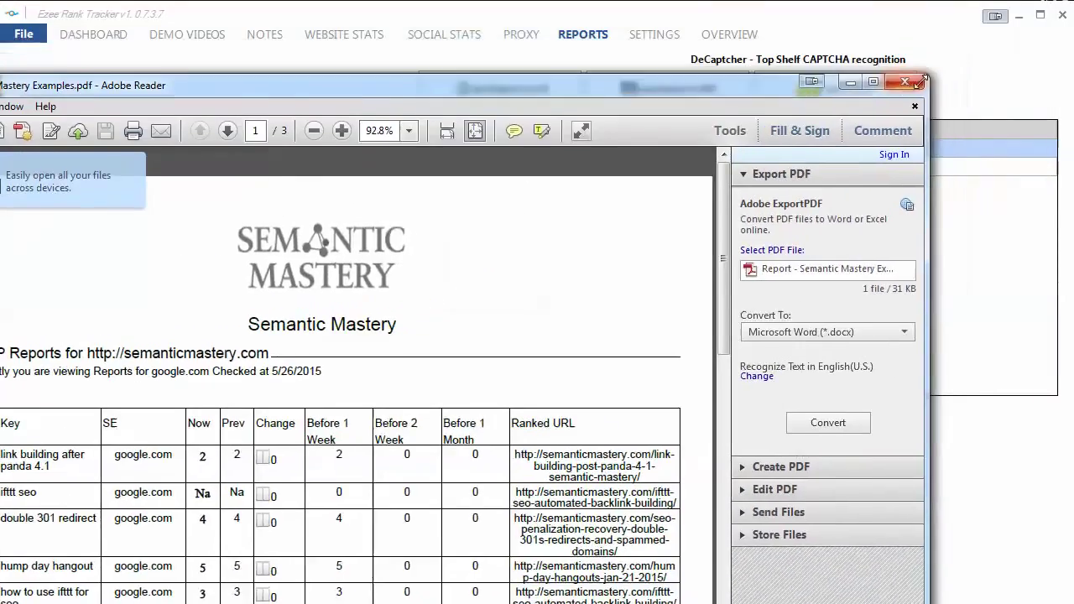
Read through the PDF report from the keyword table to the rank chart on page 3, and close it
drag(744, 87, 850, 62)
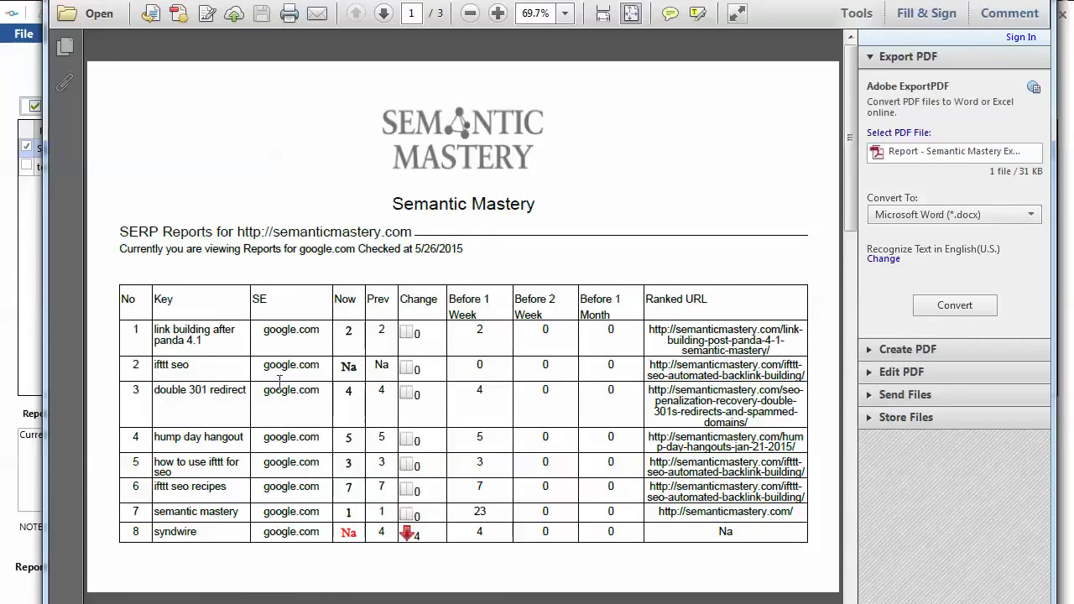
scroll(462, 343, down, 15)
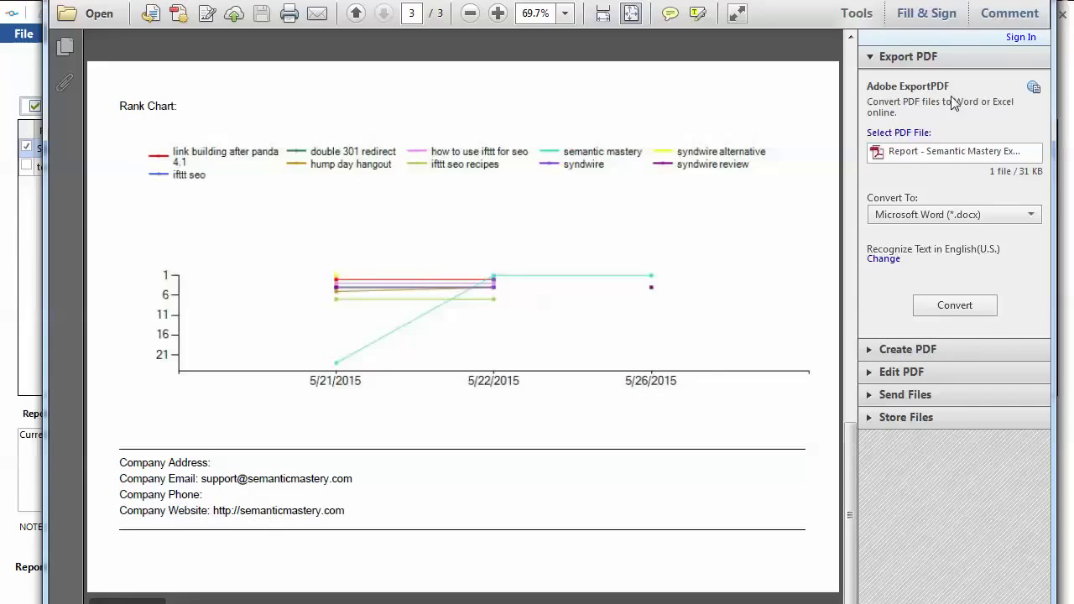
key(alt+F4)
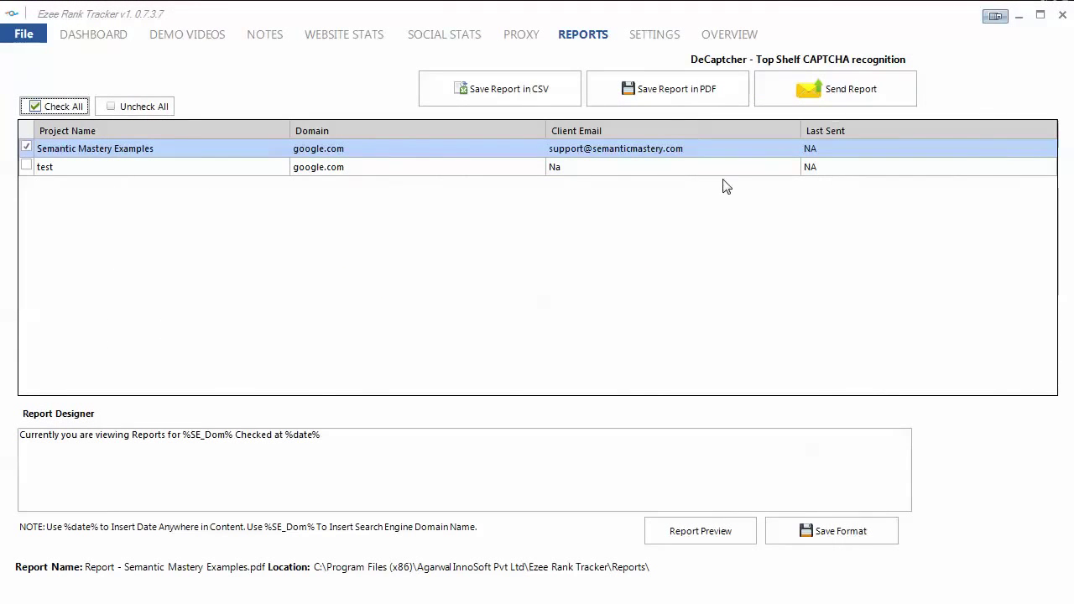
Review the general, email, branding and Moz settings, and return to the dashboard
click(659, 40)
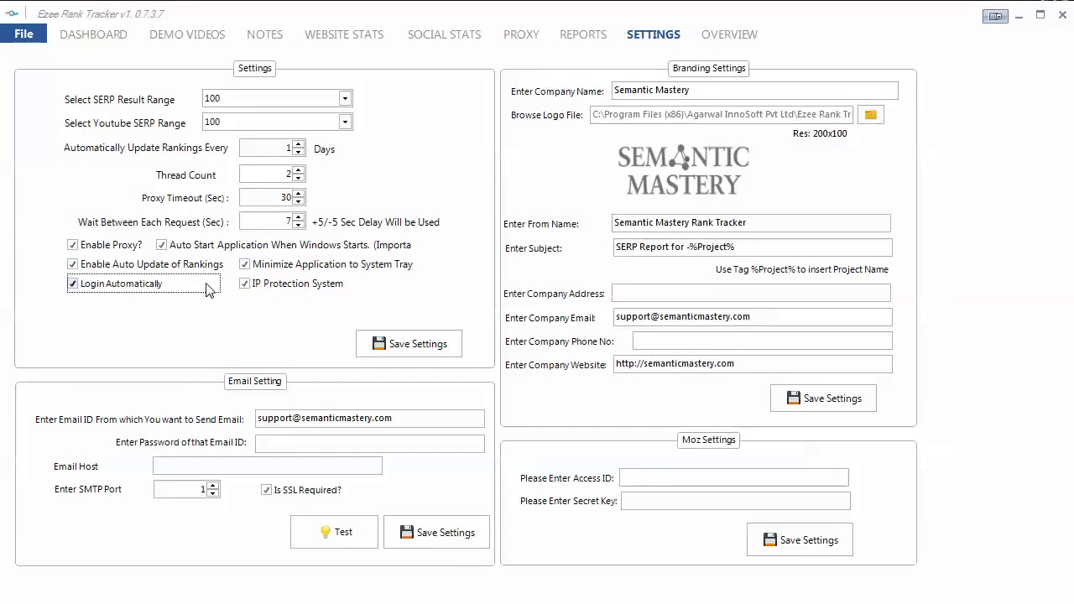
click(99, 40)
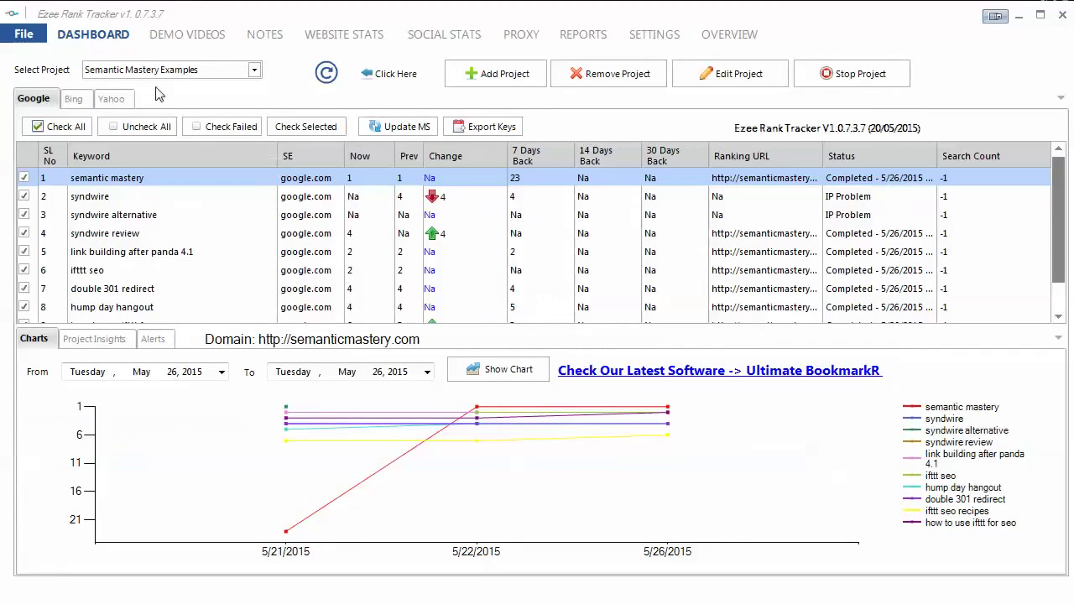
Sort the keywords by current rank and try charting the ifttt seo and semantic mastery rows individually
click(367, 164)
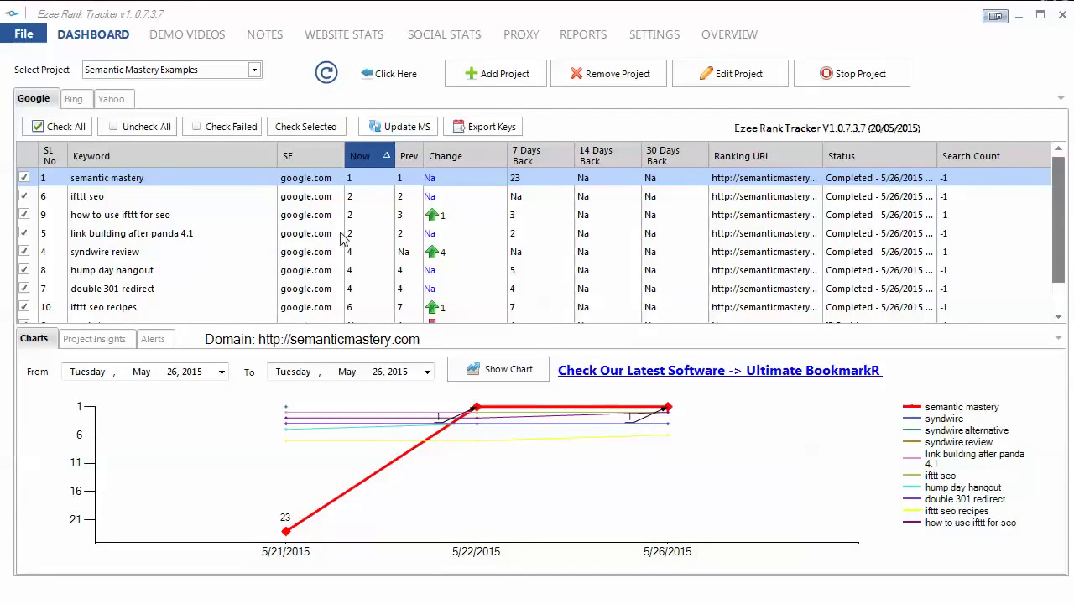
click(225, 198)
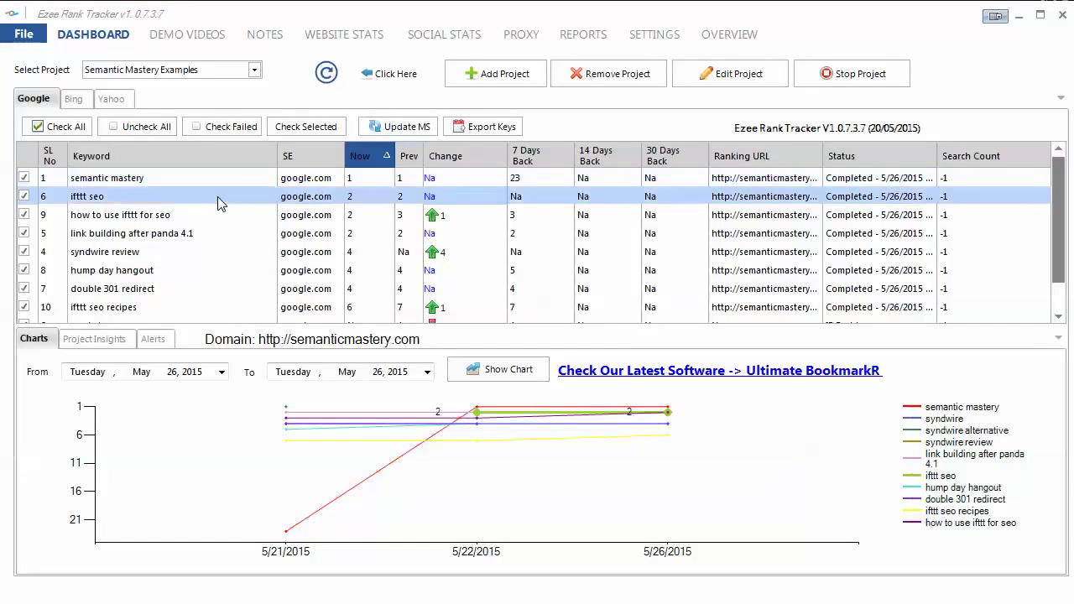
click(483, 378)
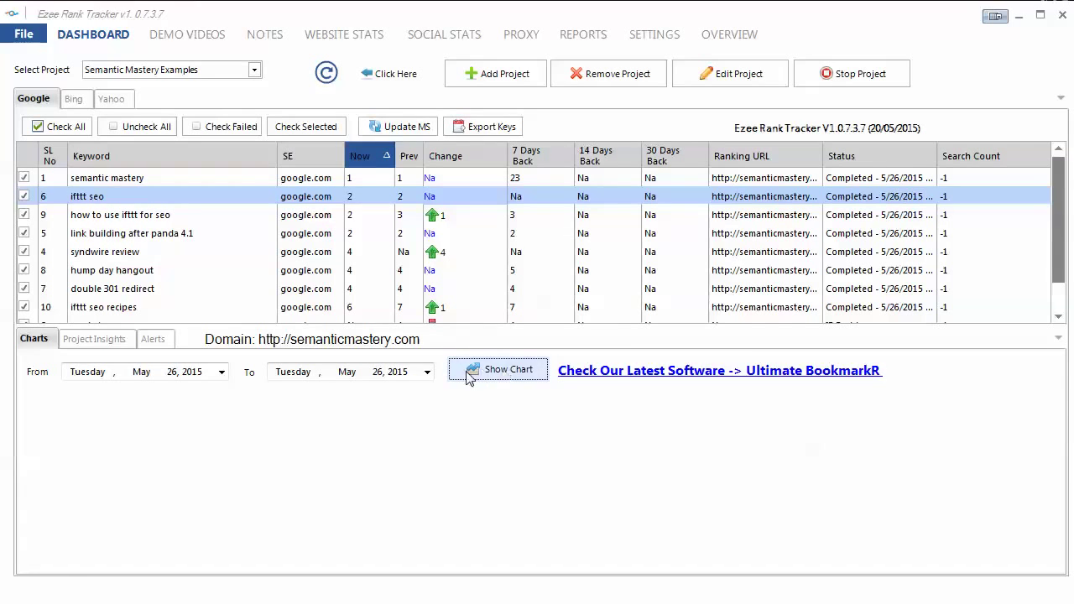
click(180, 178)
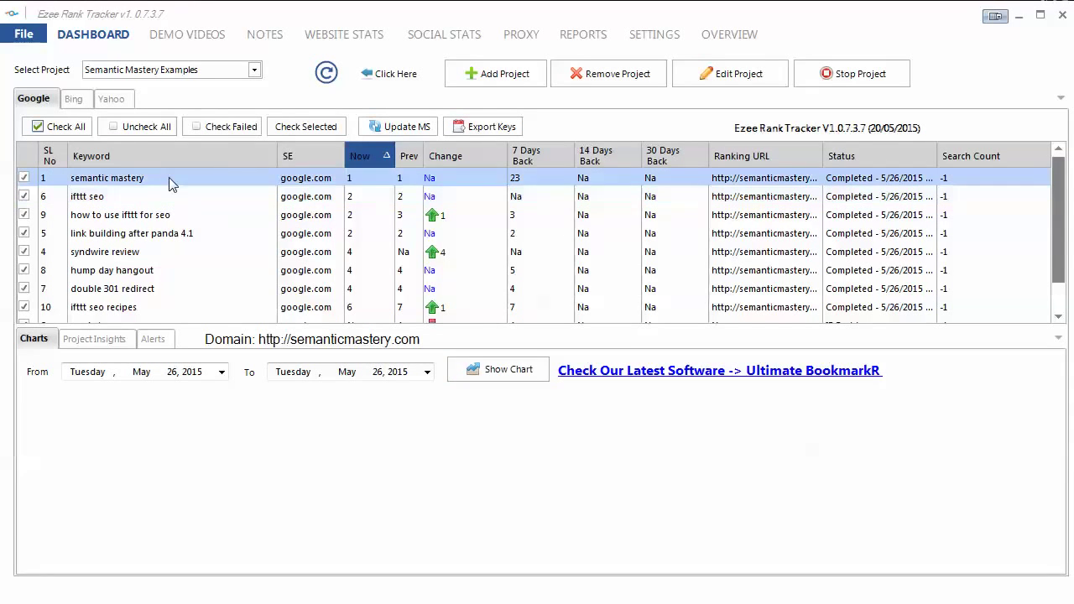
click(495, 384)
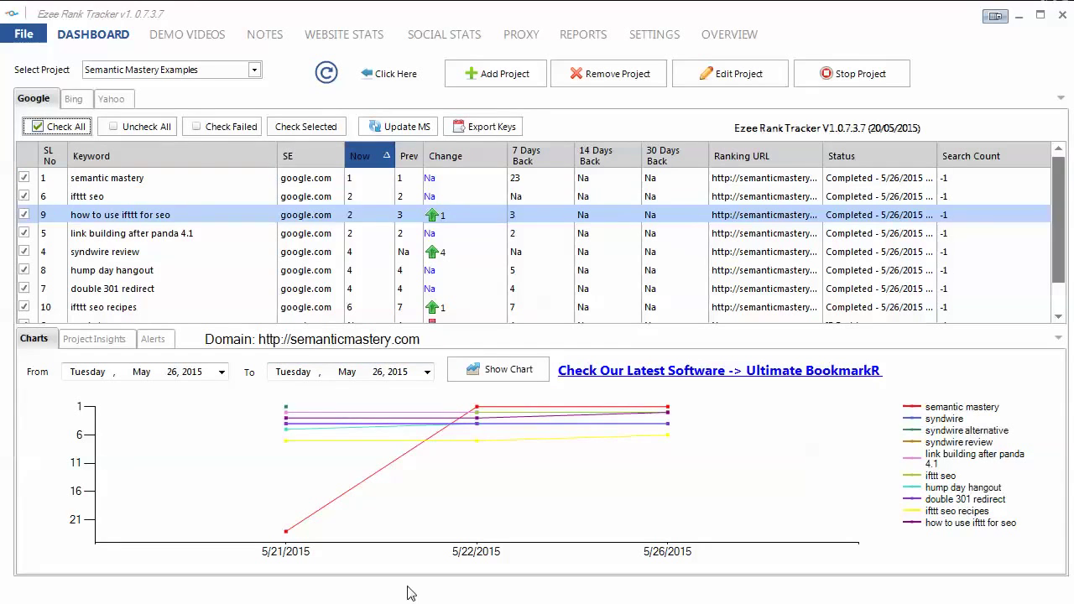
Uncheck every keyword in the Google list except semantic mastery
click(24, 196)
click(23, 196)
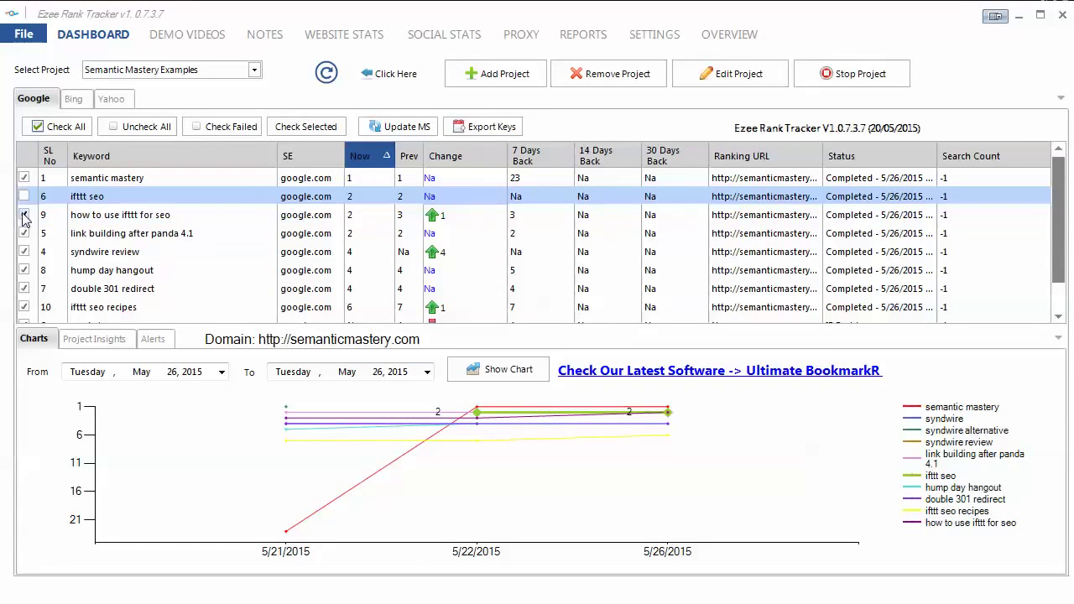
click(23, 215)
click(23, 233)
click(23, 252)
click(24, 270)
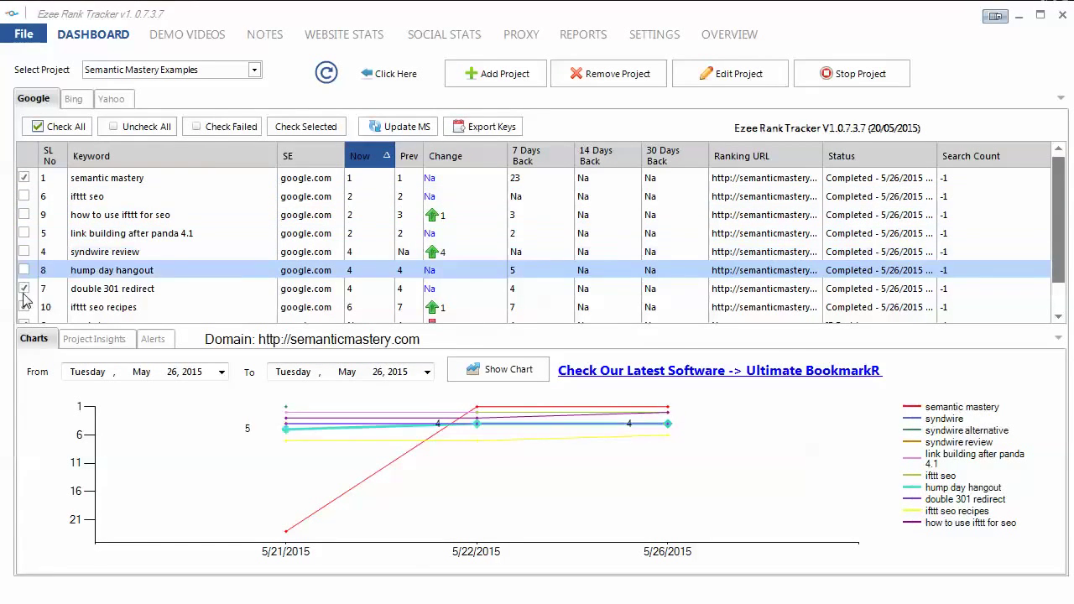
click(23, 289)
click(23, 307)
scroll(26, 292, down, 1)
click(24, 288)
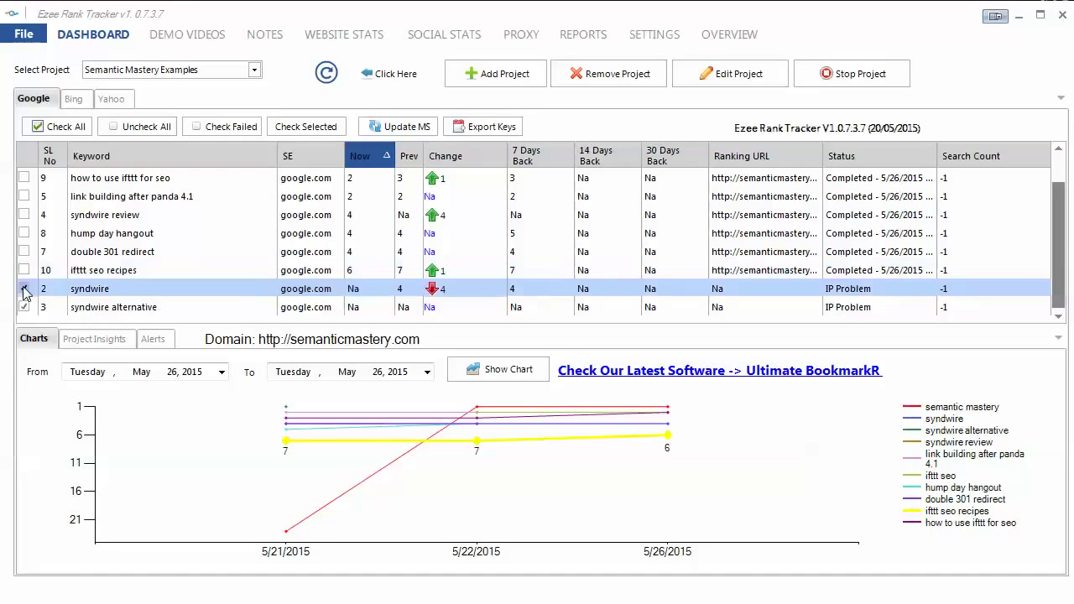
click(25, 307)
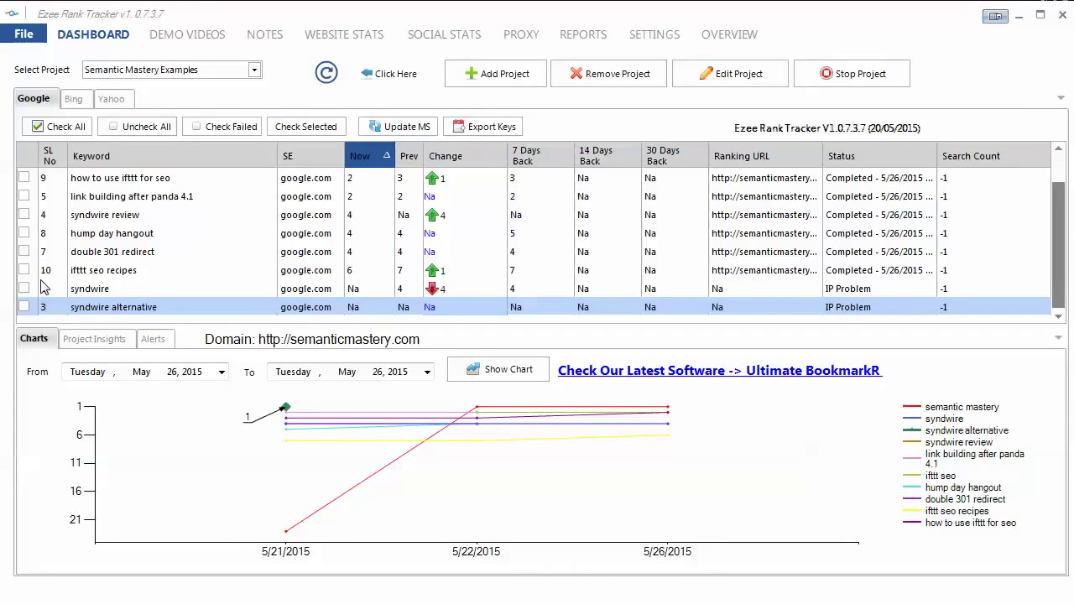